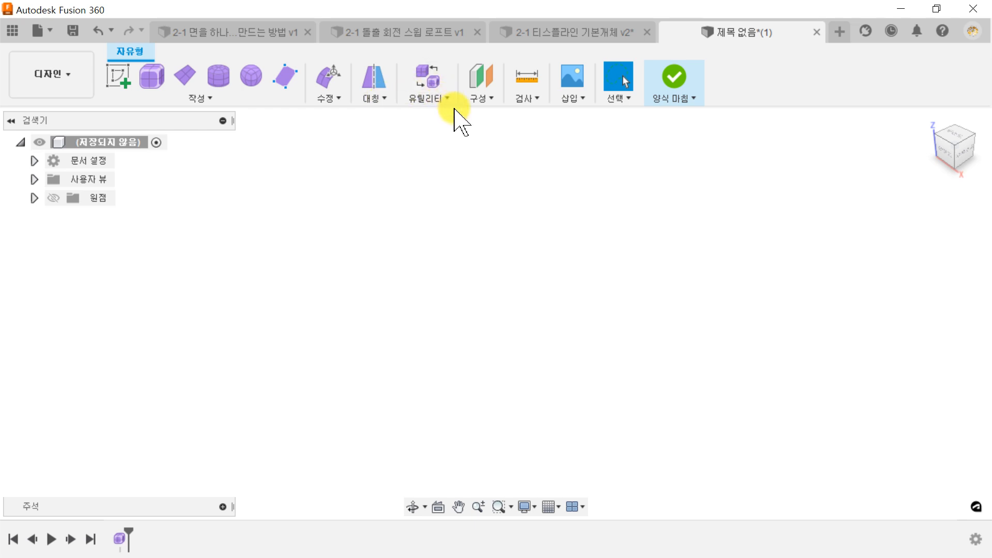
# - Highlight the T-Spline primitive bodies 상자, 평면, 쿼드볼, 원통, 원환, 구 and 파이프 one by one to compare their shapes
pyautogui.click(215, 98)
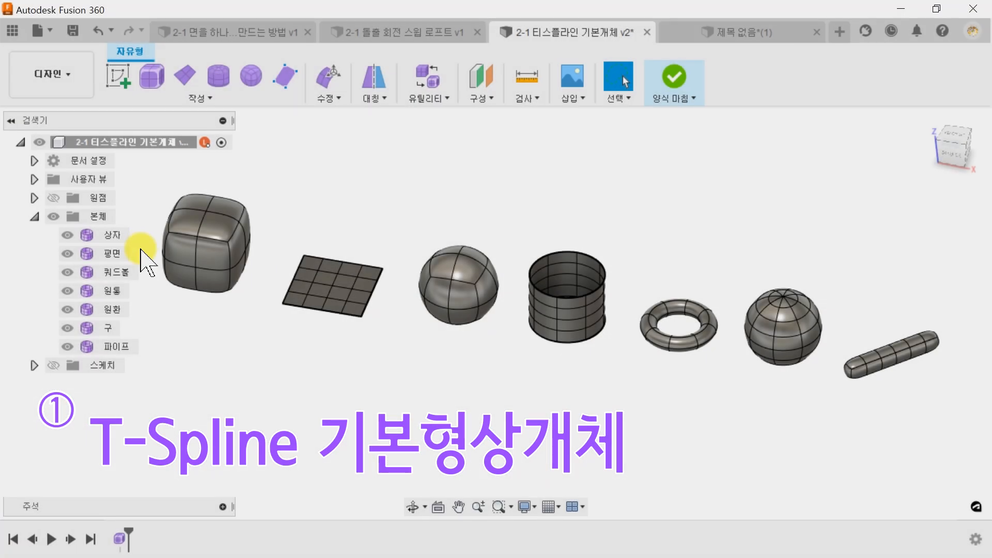
pyautogui.click(109, 236)
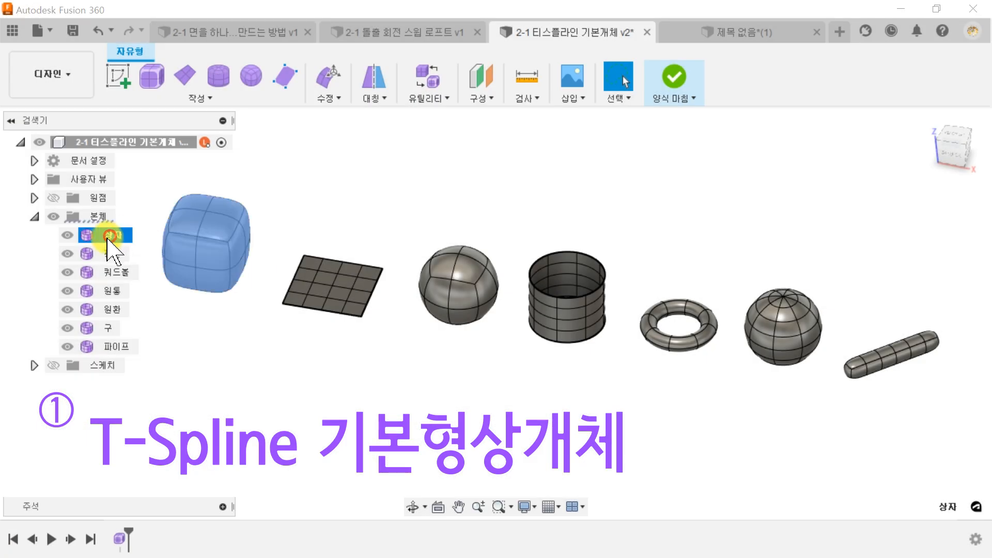
pyautogui.click(110, 254)
pyautogui.click(109, 273)
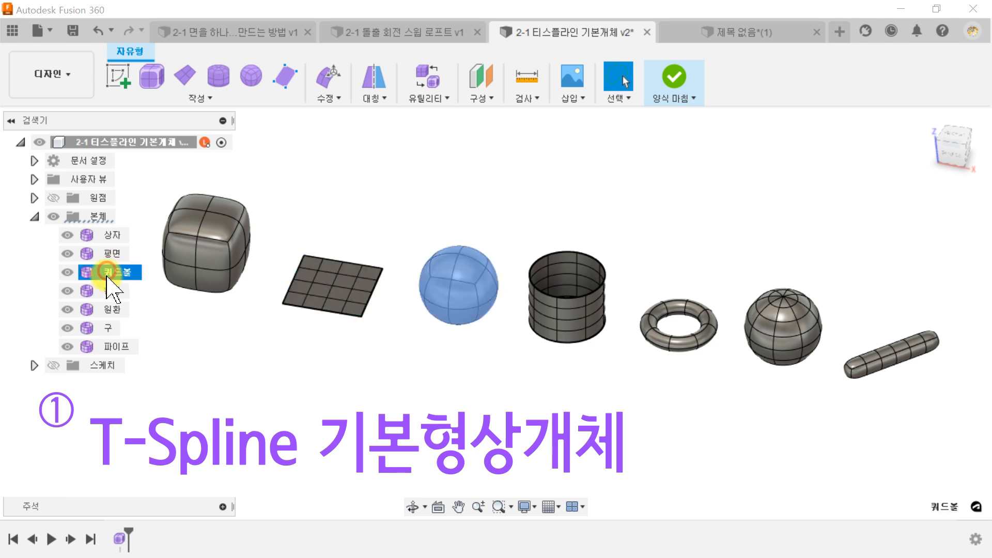
pyautogui.click(109, 291)
pyautogui.click(110, 309)
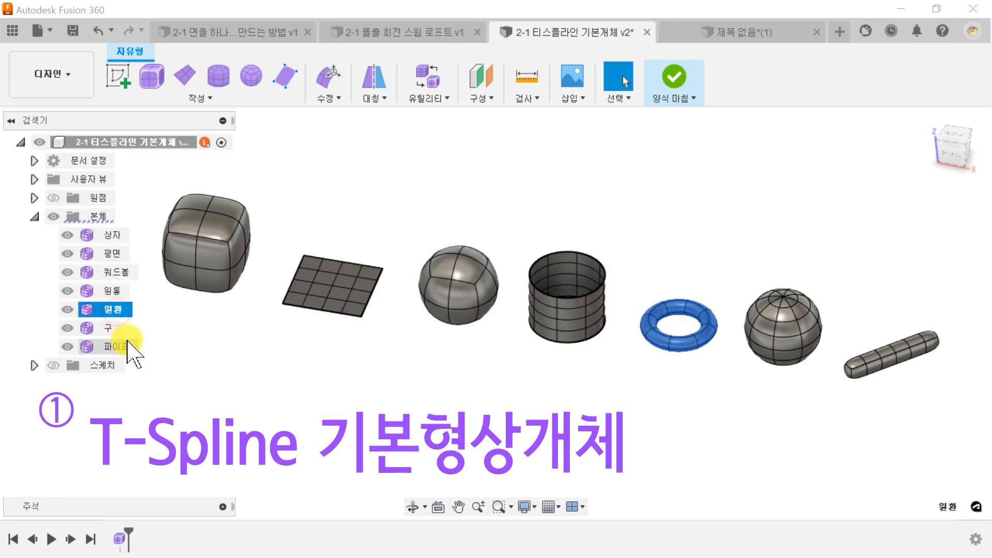
pyautogui.click(108, 328)
pyautogui.click(111, 347)
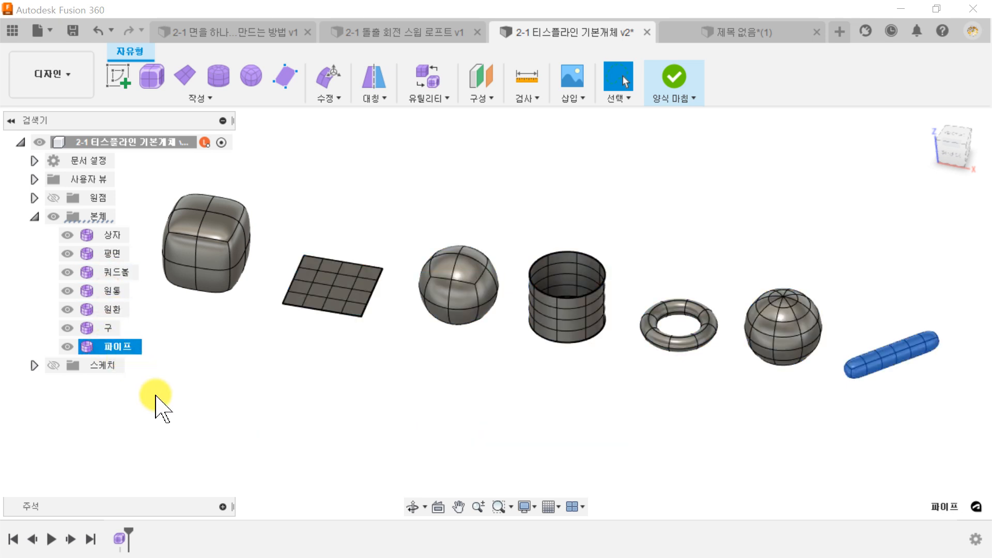
pyautogui.click(278, 453)
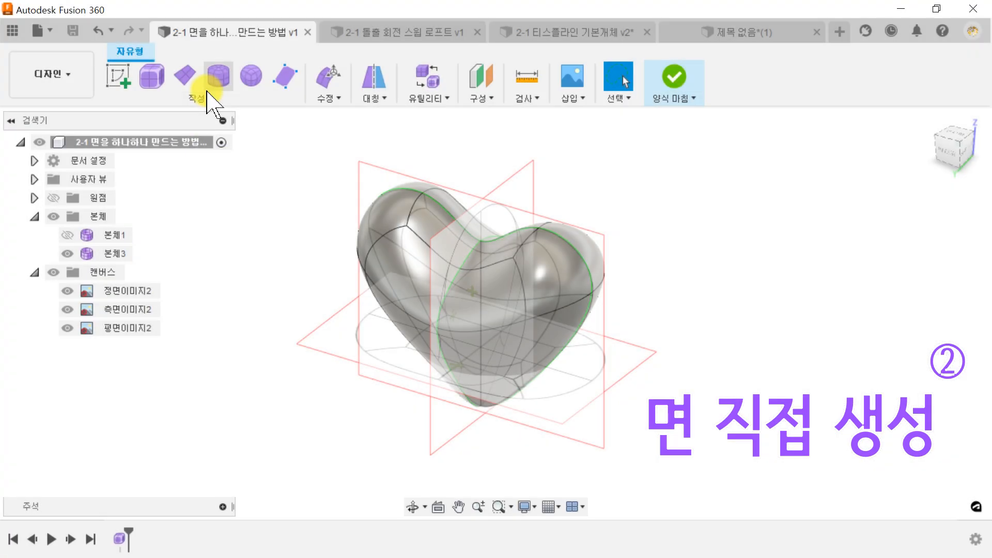
# - Build connected four-sided T-Spline faces with the Face tool over the left half of the heart outline, down to its lower tip
pyautogui.click(207, 93)
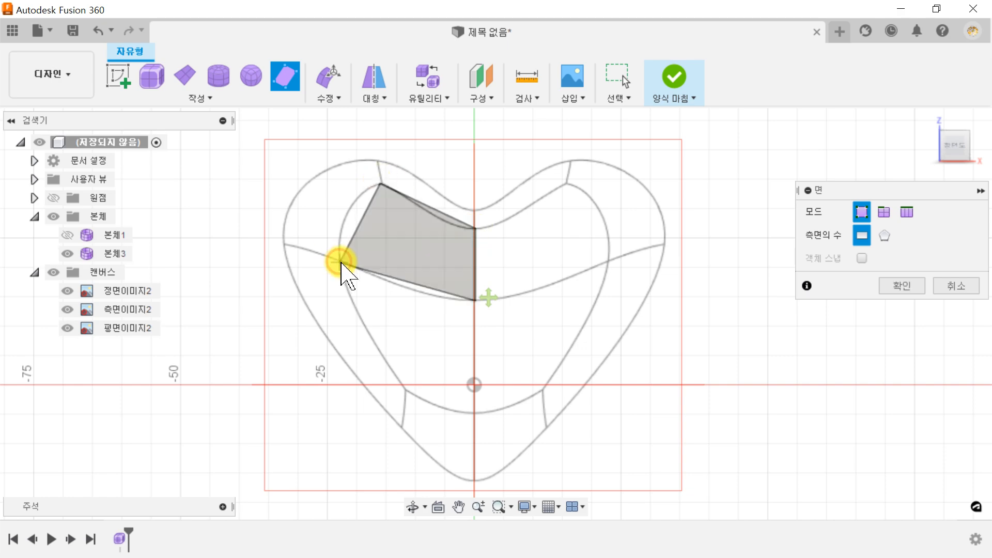
pyautogui.scroll(4, 336, 259)
pyautogui.click(451, 313)
pyautogui.click(362, 286)
pyautogui.click(508, 152)
pyautogui.scroll(-3, 489, 211)
pyautogui.click(465, 277)
pyautogui.scroll(3, 531, 439)
pyautogui.click(529, 370)
pyautogui.click(521, 427)
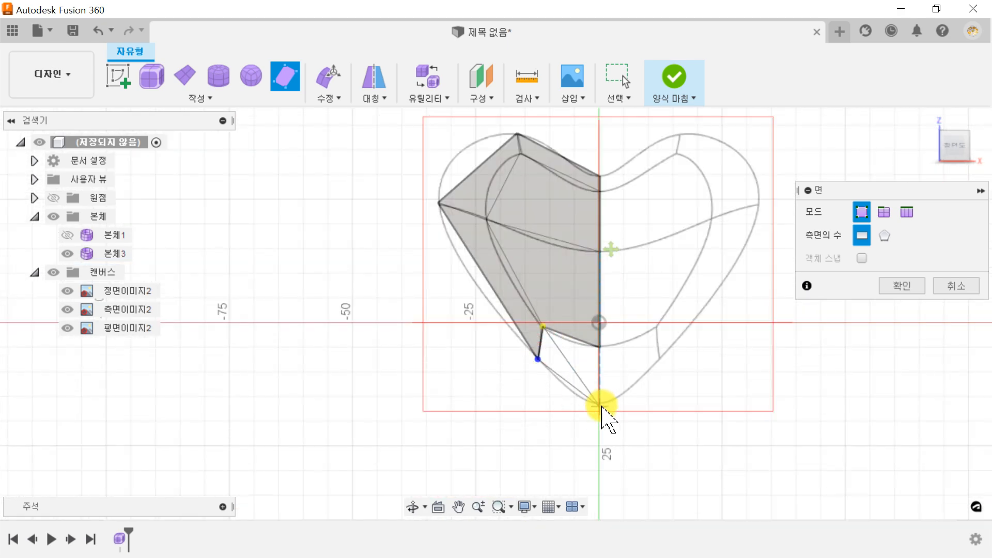
pyautogui.click(601, 403)
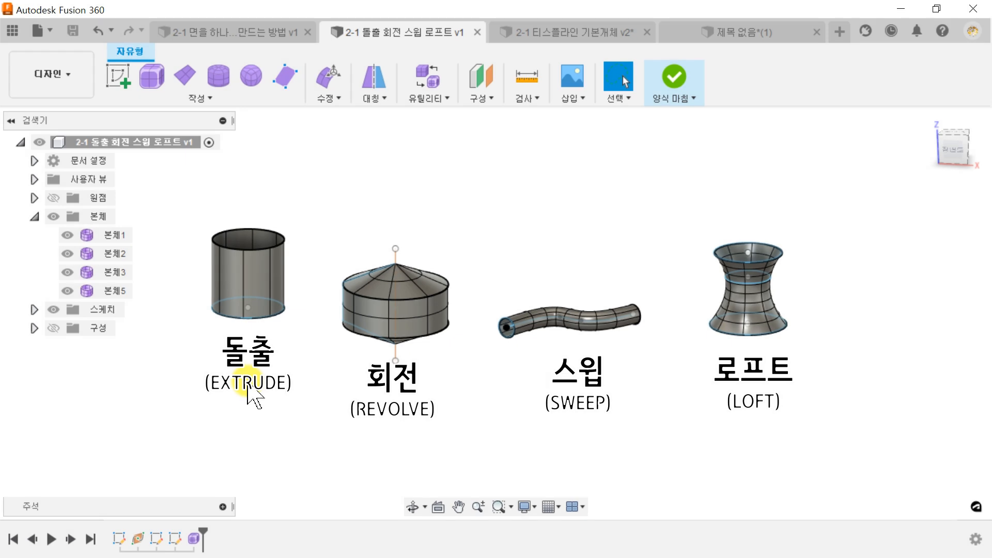
# - Expand the sketches of the extrude, revolve, sweep and loft example and highlight its first two sketches
pyautogui.click(88, 310)
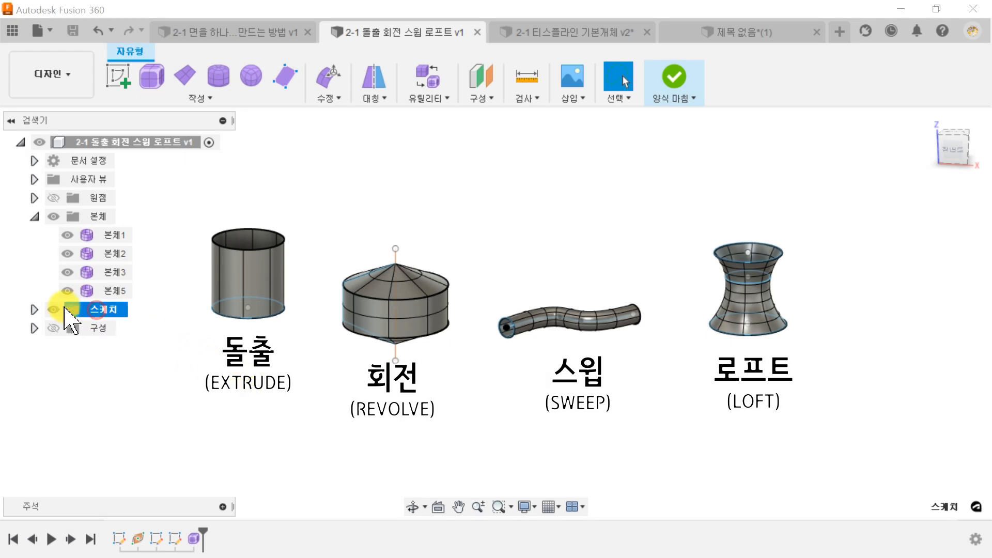
pyautogui.click(34, 309)
pyautogui.click(110, 328)
pyautogui.click(116, 346)
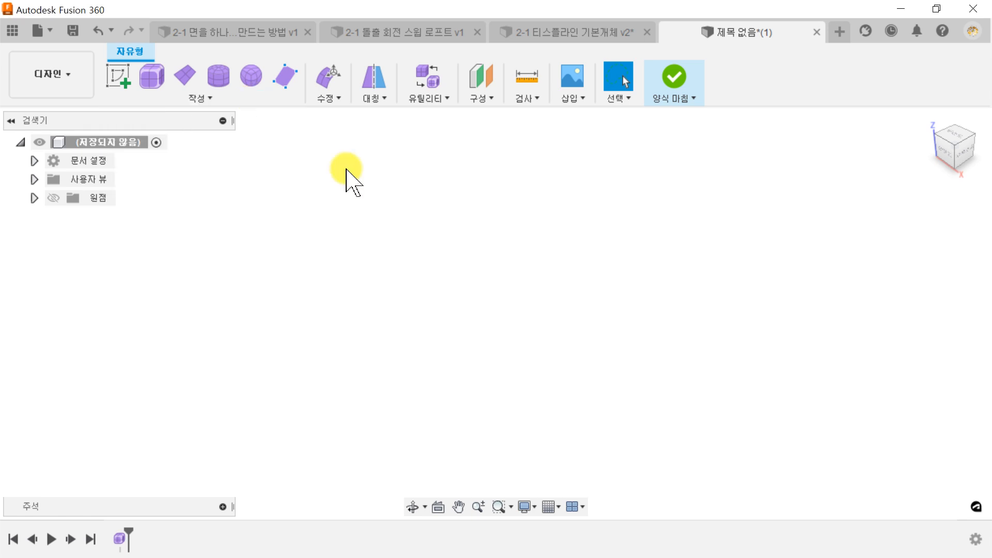
pyautogui.click(329, 98)
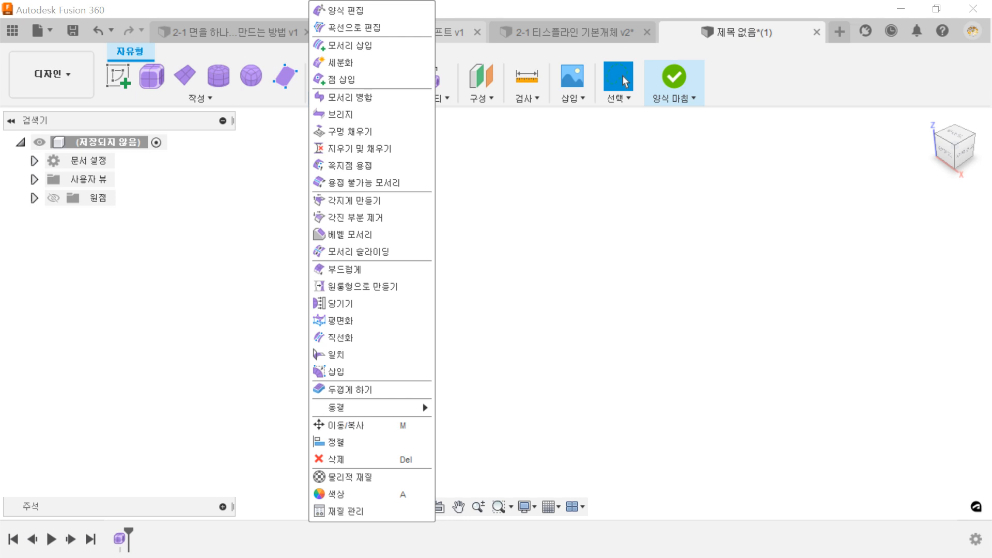
pyautogui.click(385, 103)
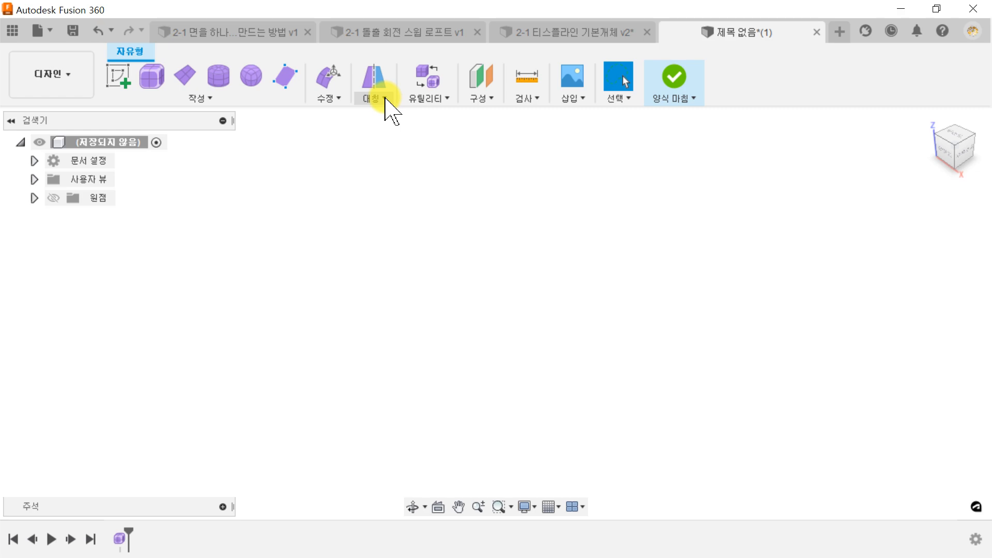
pyautogui.click(385, 101)
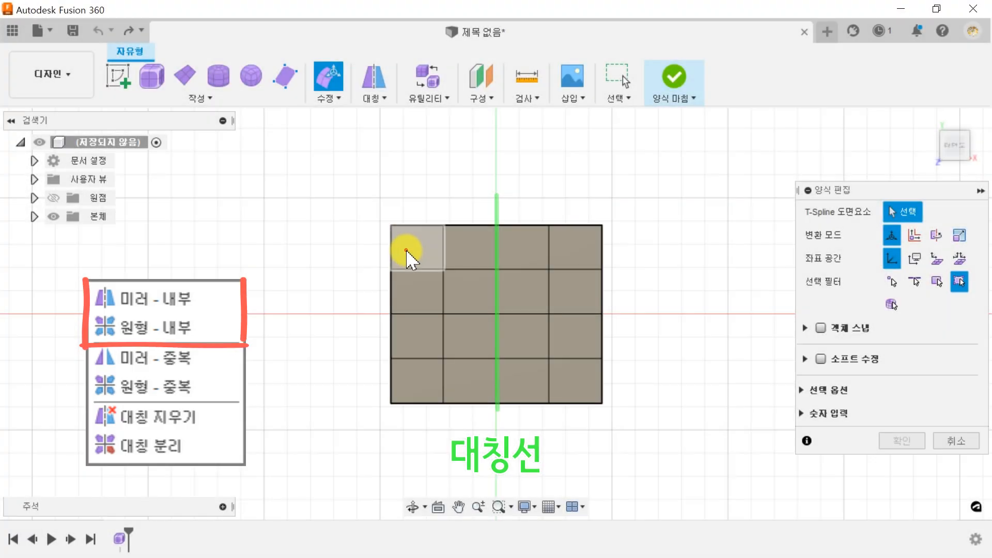
# - Reshape the mirror-symmetric plane in Edit Form by moving its upper-left corner face outward and shifting inner edges on the same half
pyautogui.click(407, 251)
pyautogui.moveTo(437, 228); pyautogui.dragTo(385, 200)
pyautogui.click(511, 193)
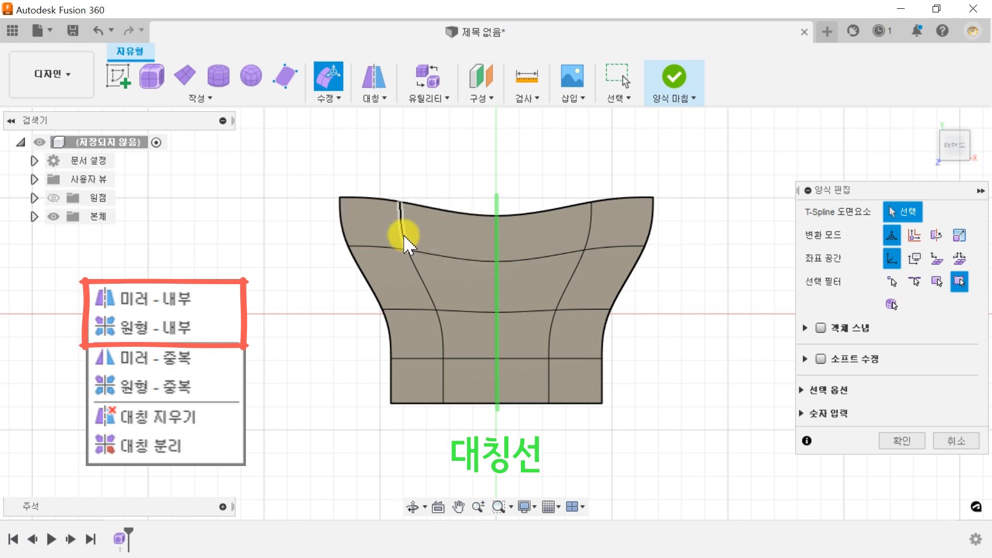
pyautogui.doubleClick(412, 233)
pyautogui.moveTo(445, 267); pyautogui.dragTo(292, 308)
pyautogui.click(423, 367)
pyautogui.click(382, 309)
pyautogui.click(368, 449)
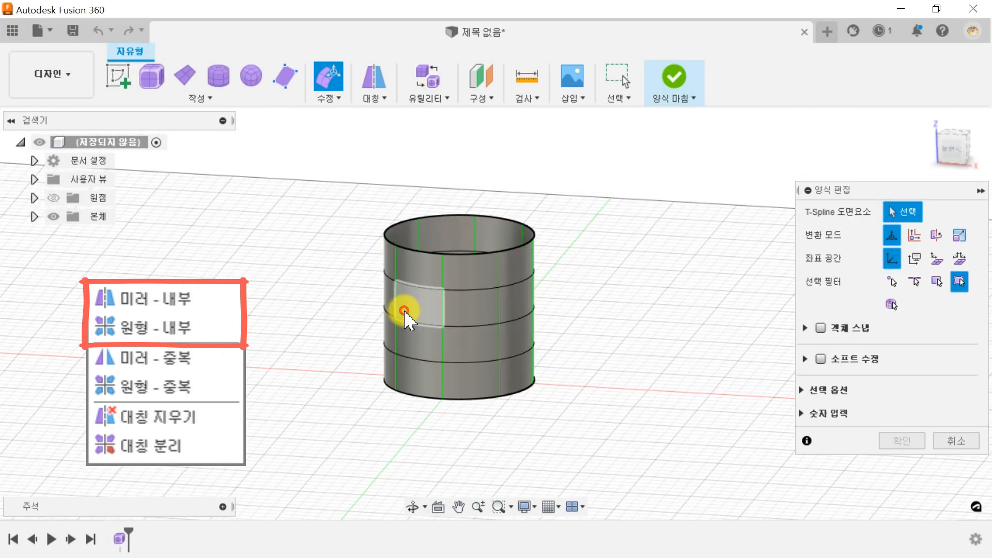
# - Move one side face of the circularly symmetric cylinder in Edit Form
pyautogui.click(401, 305)
pyautogui.moveTo(421, 283); pyautogui.dragTo(429, 310)
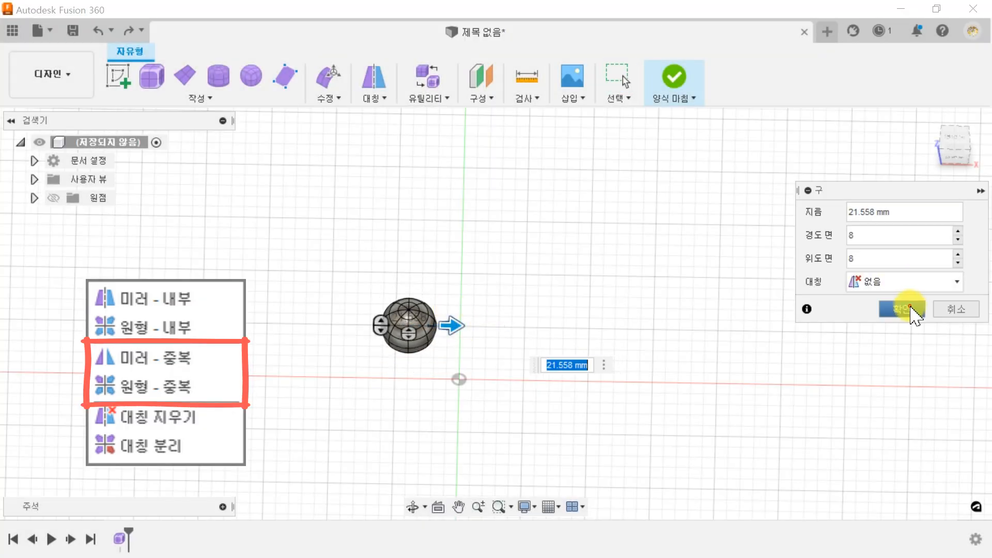
# - Create the 21.558 mm diameter sphere without symmetry and duplicate it with Mirror - Duplicate across the YZ origin plane
pyautogui.click(912, 309)
pyautogui.click(374, 83)
pyautogui.click(408, 155)
pyautogui.click(475, 290)
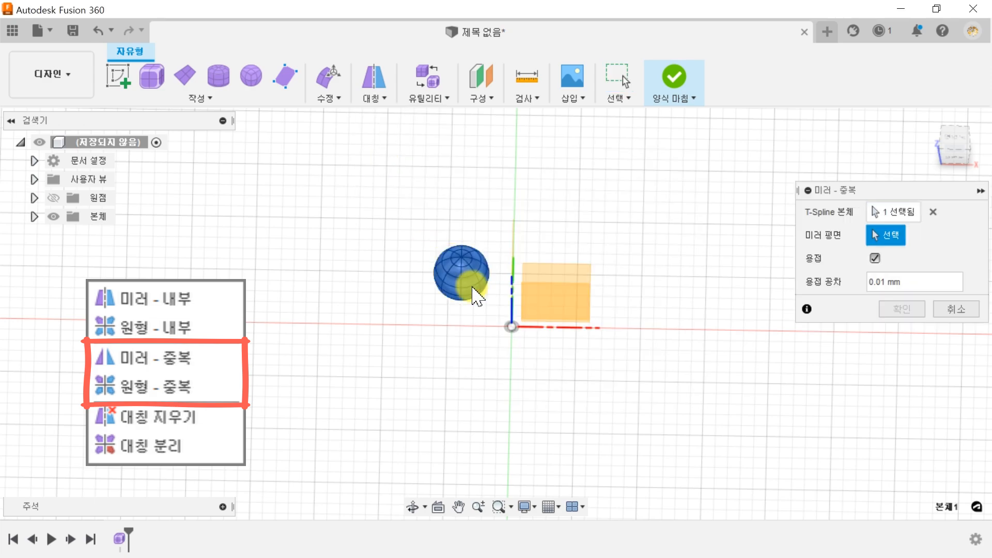
pyautogui.click(510, 279)
pyautogui.click(901, 309)
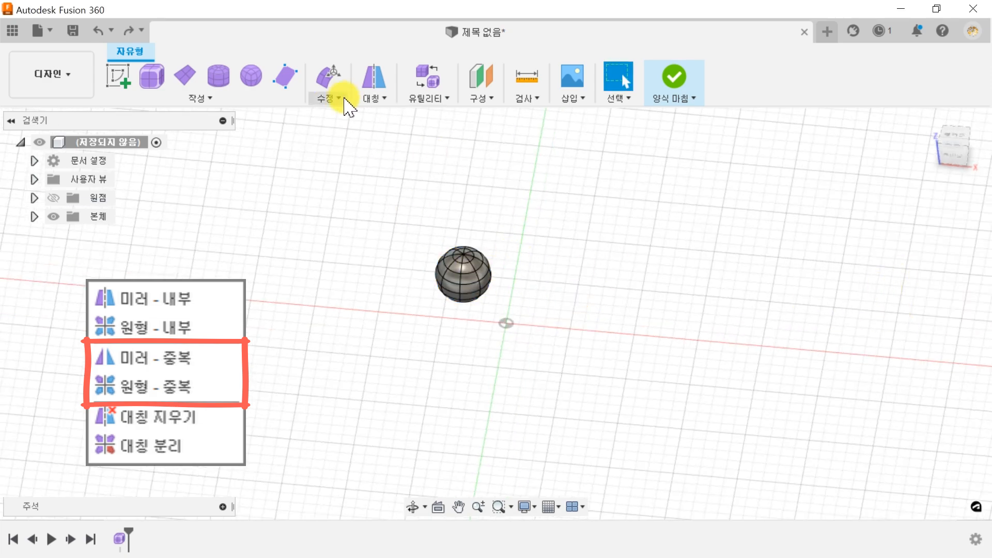
# - Duplicate the sphere with Circular - Duplicate into 5 instances around the vertical axis and pull the top faces of one sphere upward
pyautogui.click(373, 83)
pyautogui.click(408, 170)
pyautogui.click(456, 275)
pyautogui.click(505, 303)
pyautogui.moveTo(900, 297); pyautogui.dragTo(810, 335)
pyautogui.write('5')
pyautogui.click(884, 333)
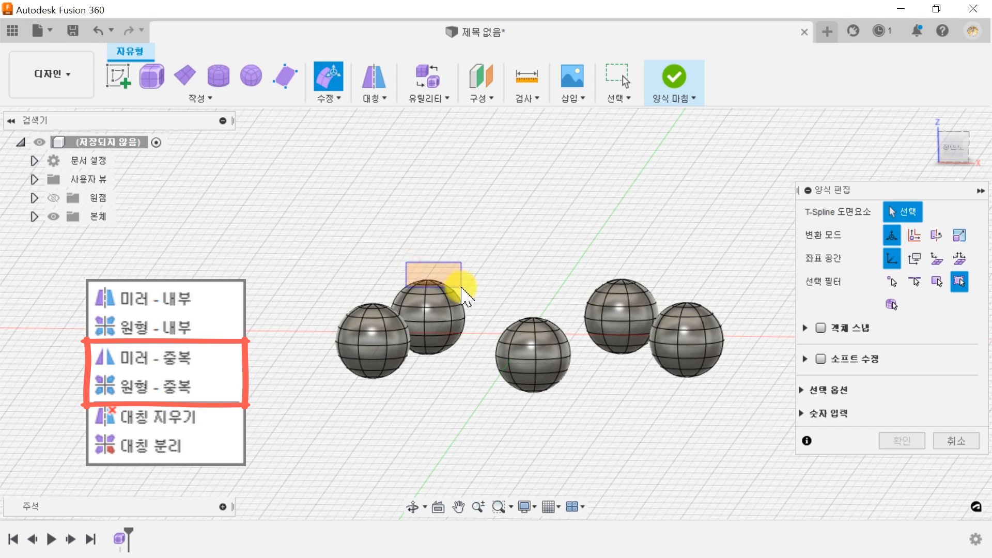
pyautogui.moveTo(454, 221); pyautogui.dragTo(440, 192)
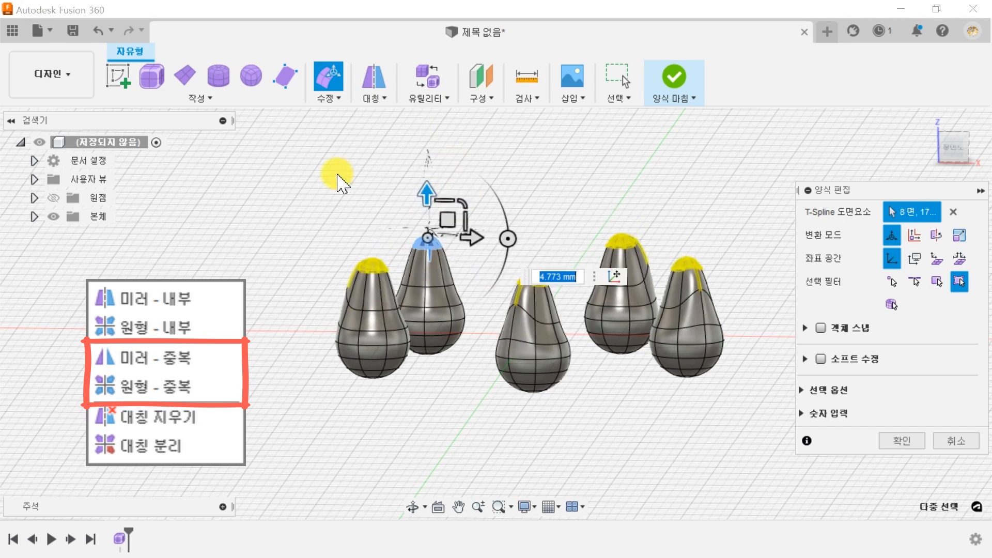
# - Remove the symmetry constraint from the quadball body with Clear Symmetry
pyautogui.click(373, 90)
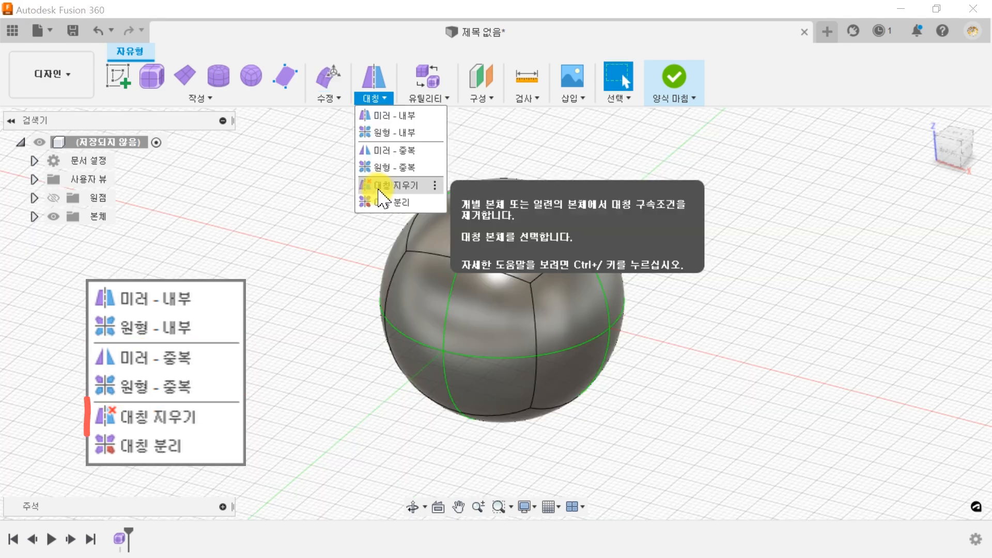
pyautogui.click(382, 186)
pyautogui.click(585, 288)
pyautogui.click(888, 237)
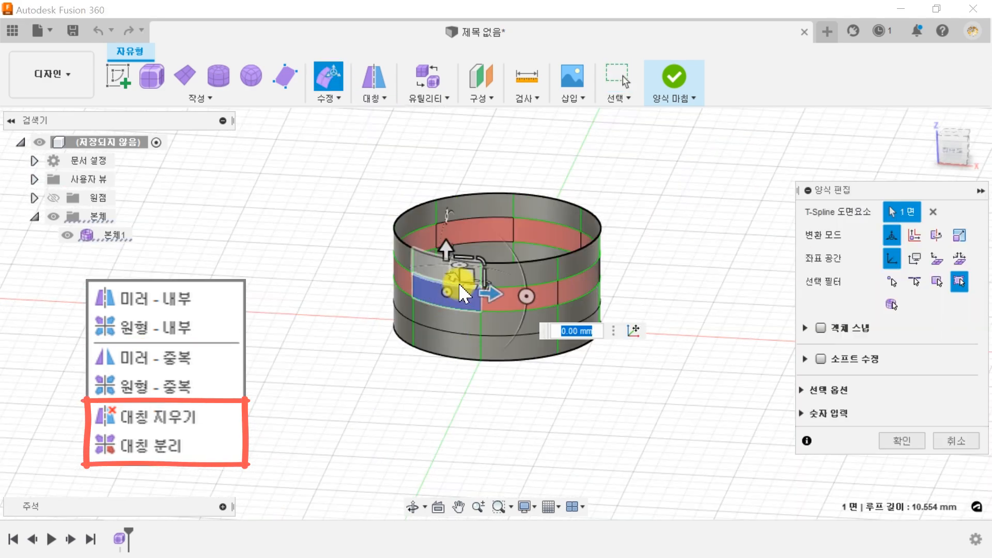
# - Move the selected side face of the short symmetric cylinder in Edit Form
pyautogui.moveTo(464, 287); pyautogui.dragTo(454, 275)
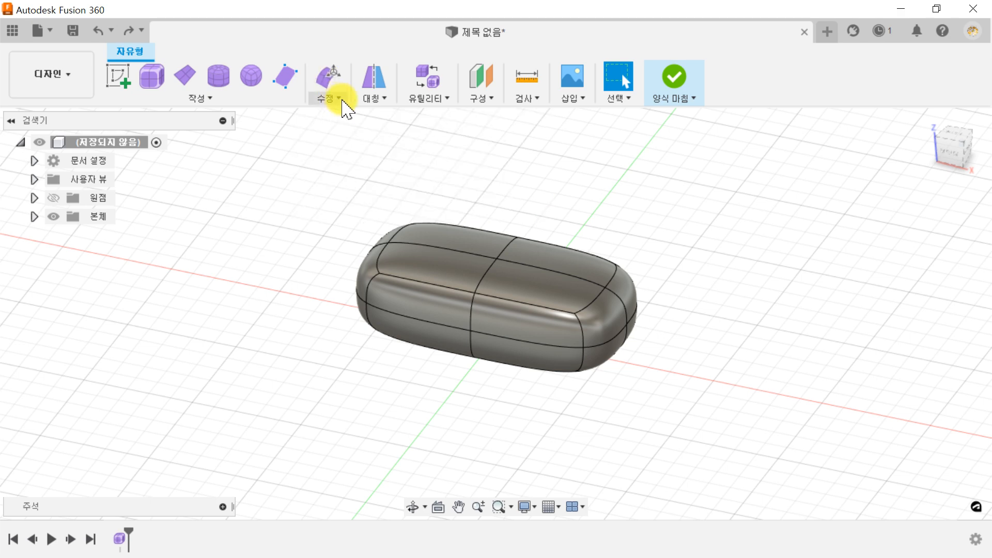
# - Start Edit Form on the rounded box, test-select one of its top faces and clear the selection
pyautogui.click(342, 102)
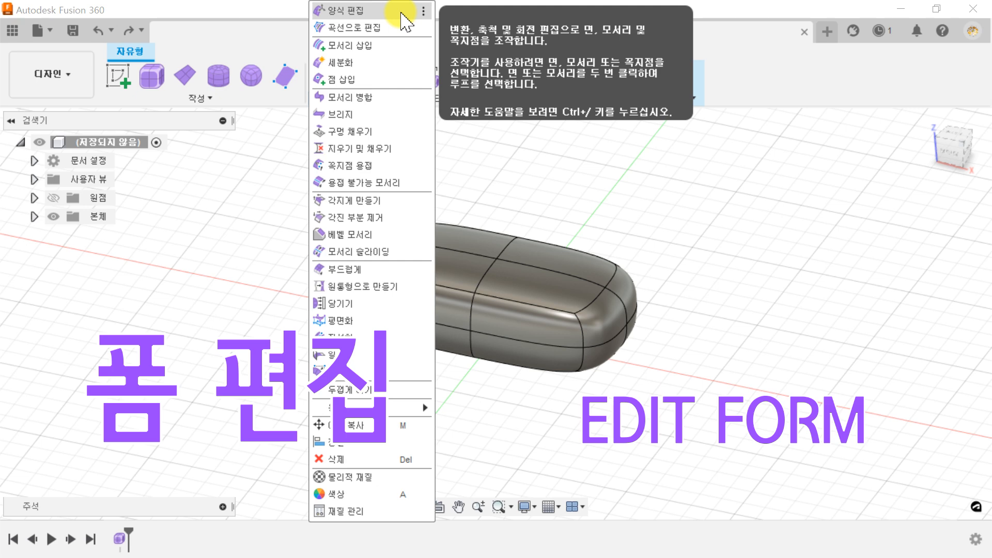
pyautogui.click(401, 13)
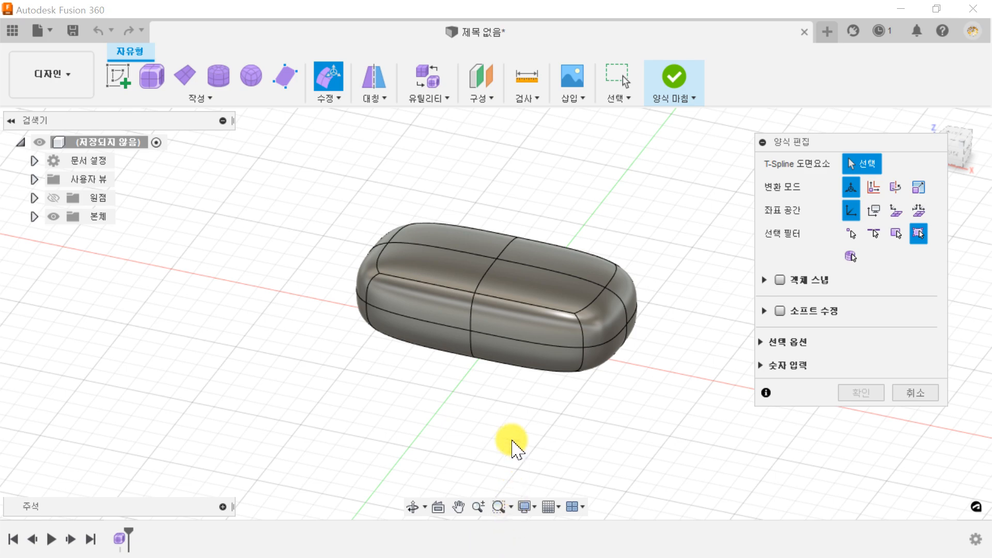
pyautogui.click(529, 290)
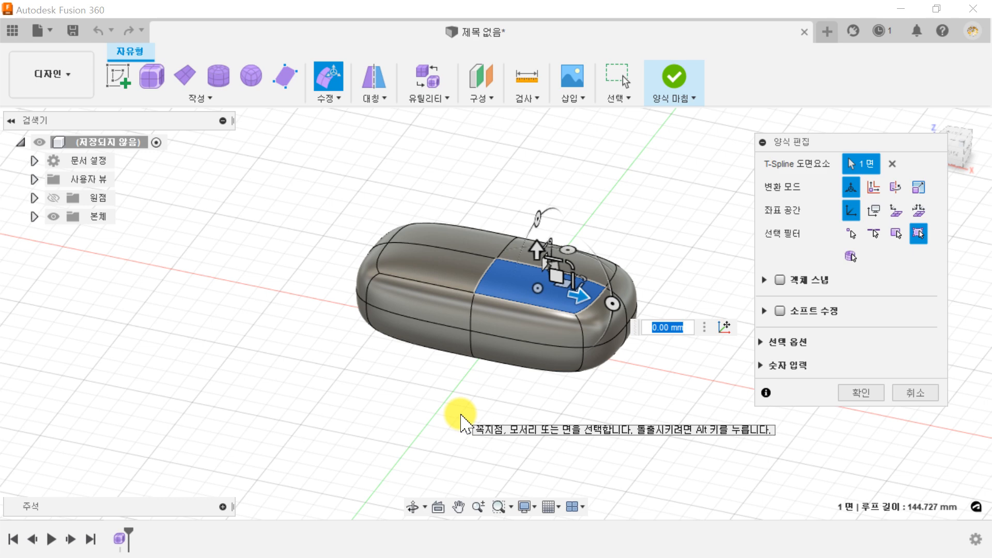
pyautogui.click(282, 305)
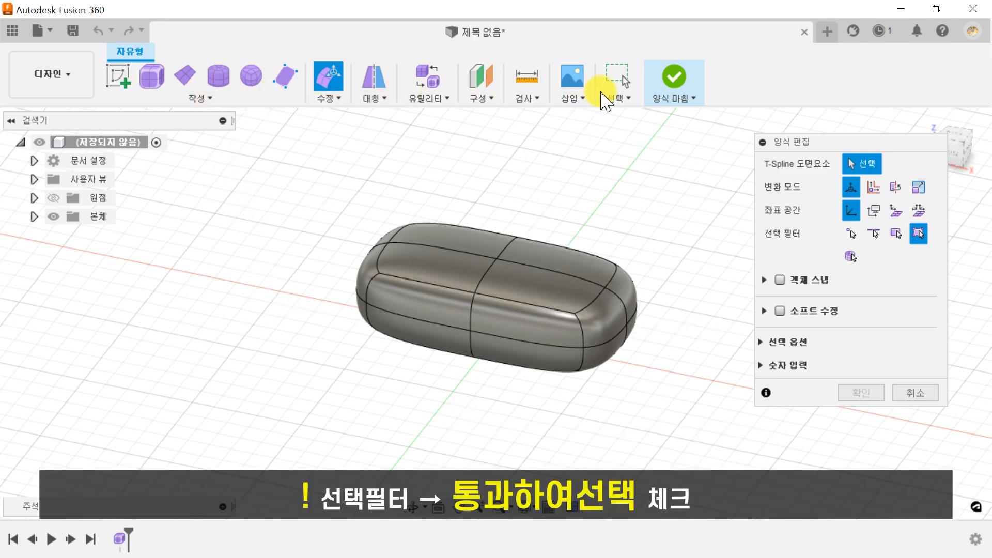
# - Check the Select Through filter, window-select the whole rounded box and move it about -6.341 mm along the X axis
pyautogui.click(625, 99)
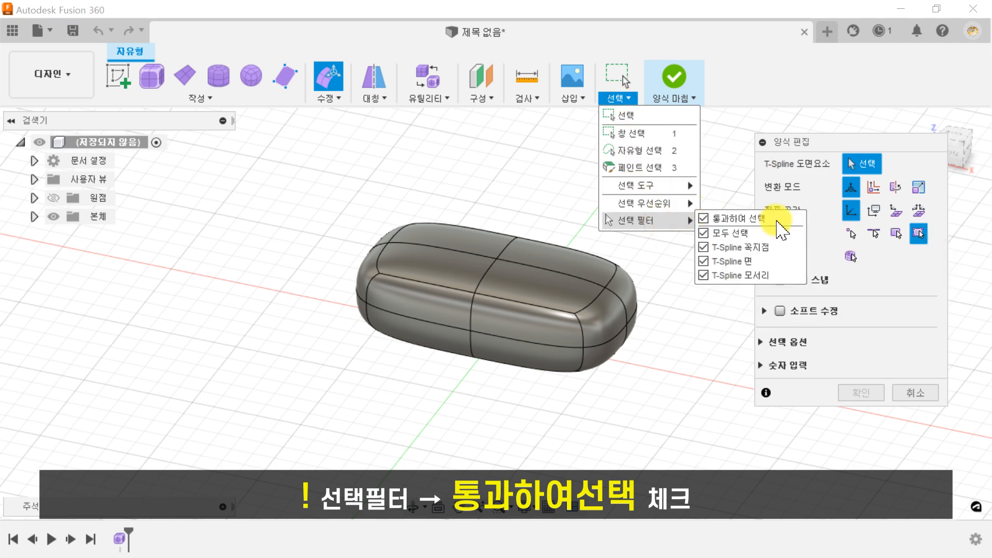
pyautogui.moveTo(253, 170); pyautogui.dragTo(806, 474)
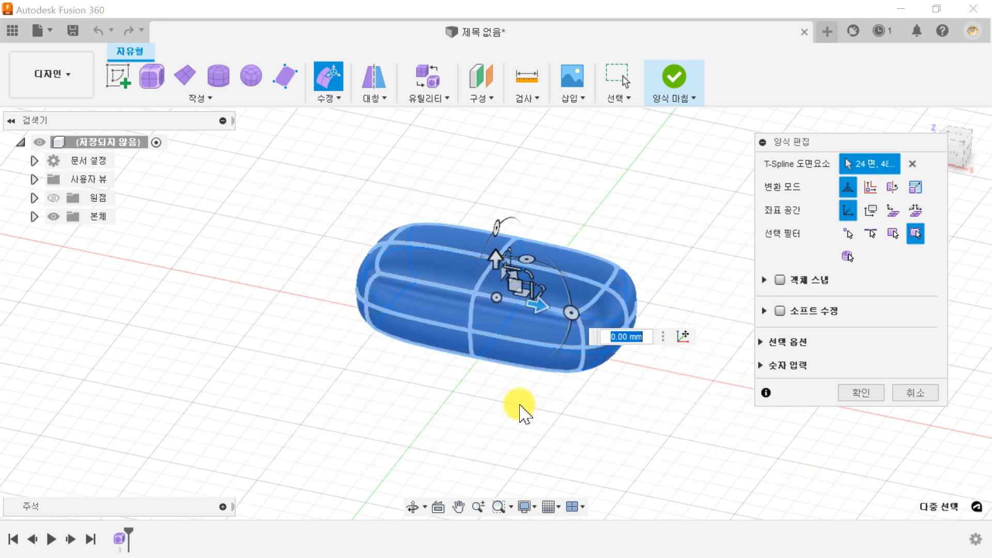
pyautogui.moveTo(537, 302)
pyautogui.mouseDown()
pyautogui.moveTo(410, 283)
pyautogui.moveTo(553, 312)
pyautogui.moveTo(537, 304)
pyautogui.mouseUp()
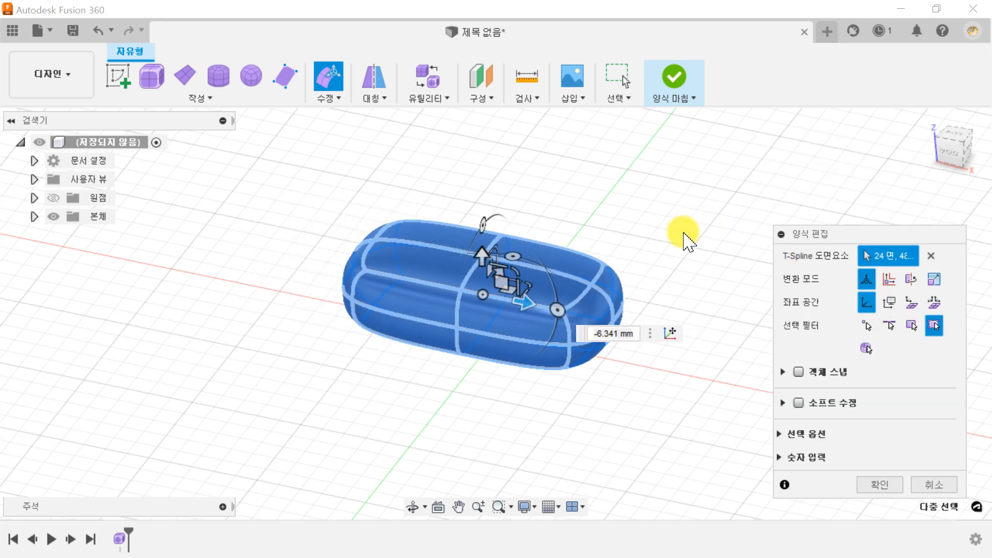
# - Move the whole rounded box along two axes at once with Edit Form's planar handles, starting in the XY plane
pyautogui.click(967, 173)
pyautogui.moveTo(553, 277); pyautogui.dragTo(496, 203)
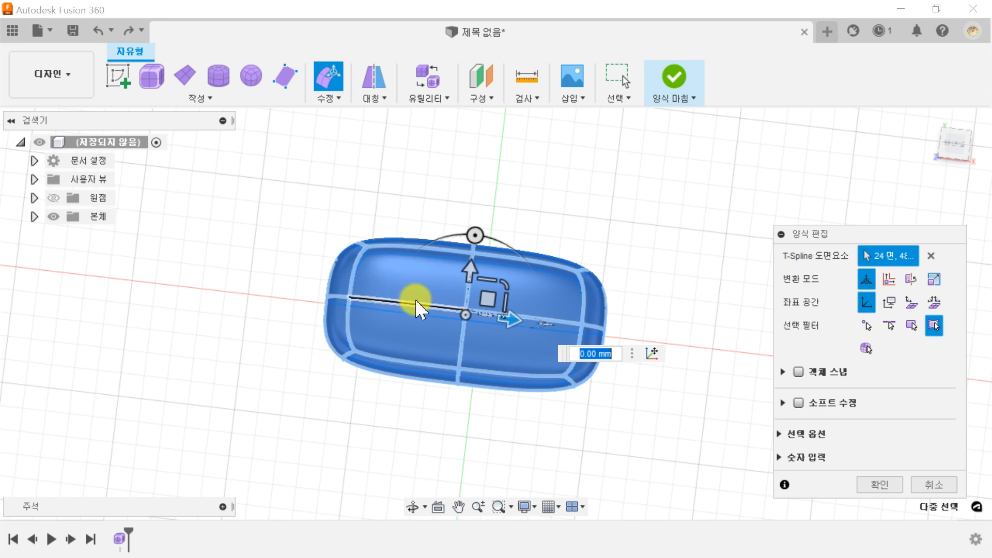
pyautogui.click(488, 298)
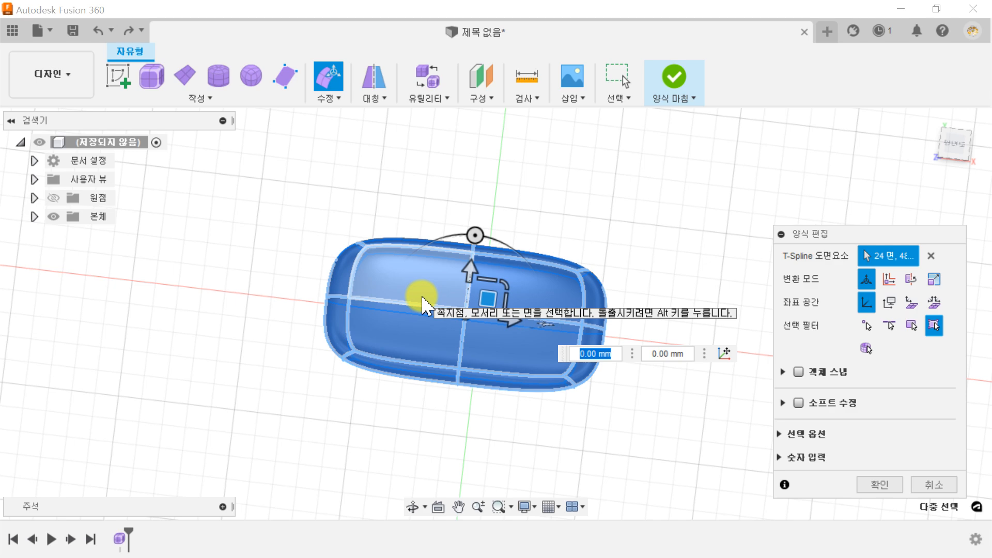
pyautogui.moveTo(450, 327); pyautogui.dragTo(591, 347)
pyautogui.keyDown('shift'); pyautogui.moveTo(591, 348); pyautogui.dragTo(631, 303, button='middle'); pyautogui.keyUp('shift')
pyautogui.moveTo(631, 303); pyautogui.dragTo(491, 284)
pyautogui.keyDown('shift'); pyautogui.moveTo(491, 284); pyautogui.dragTo(454, 310, button='middle'); pyautogui.keyUp('shift')
pyautogui.moveTo(455, 310); pyautogui.dragTo(442, 205)
pyautogui.keyDown('shift'); pyautogui.moveTo(443, 206); pyautogui.dragTo(458, 450, button='middle'); pyautogui.keyUp('shift')
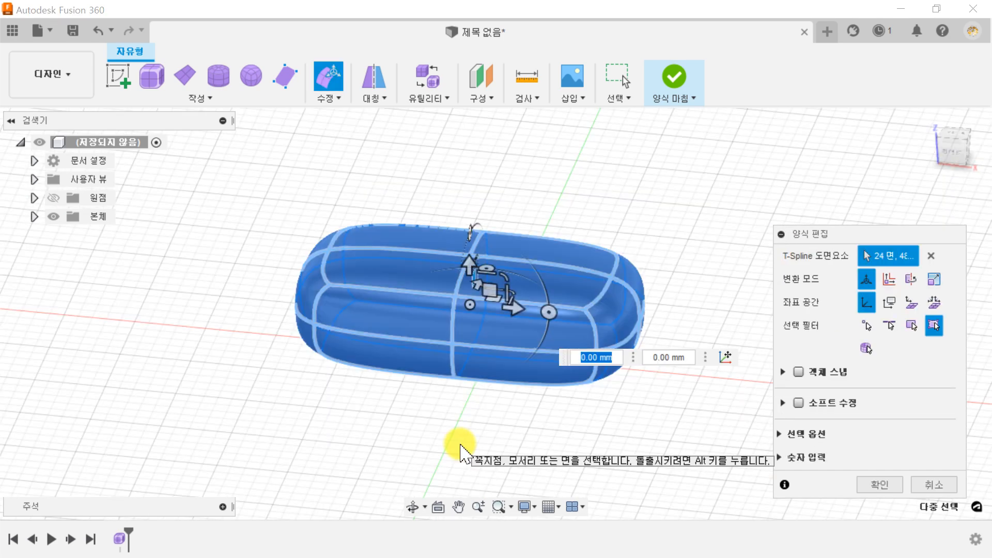
pyautogui.keyDown('shift'); pyautogui.moveTo(484, 351); pyautogui.dragTo(467, 239, button='middle'); pyautogui.keyUp('shift')
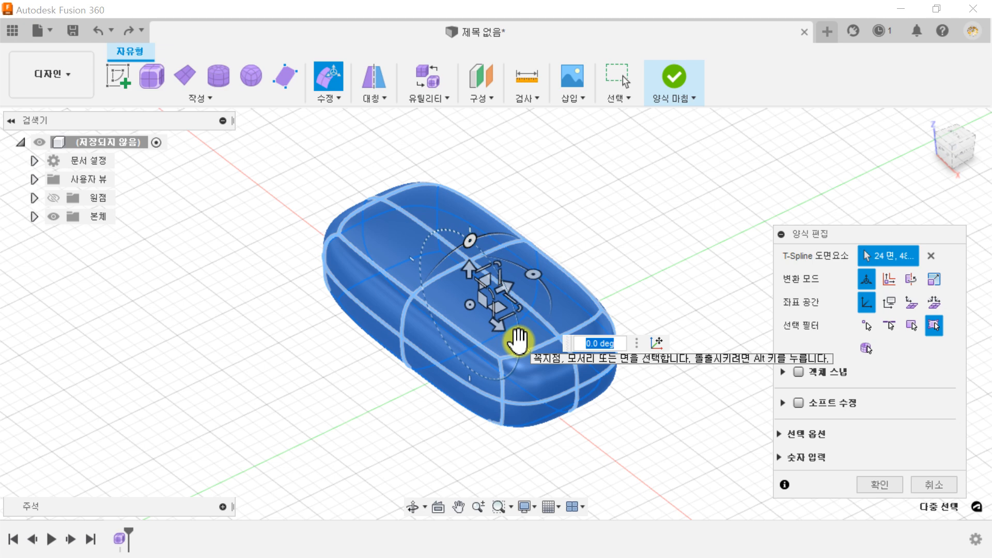
# - Try rotating the whole rounded box with Edit Form's rotation handles, starting with about 11.1 degrees around the Y axis
pyautogui.moveTo(518, 341); pyautogui.dragTo(469, 303)
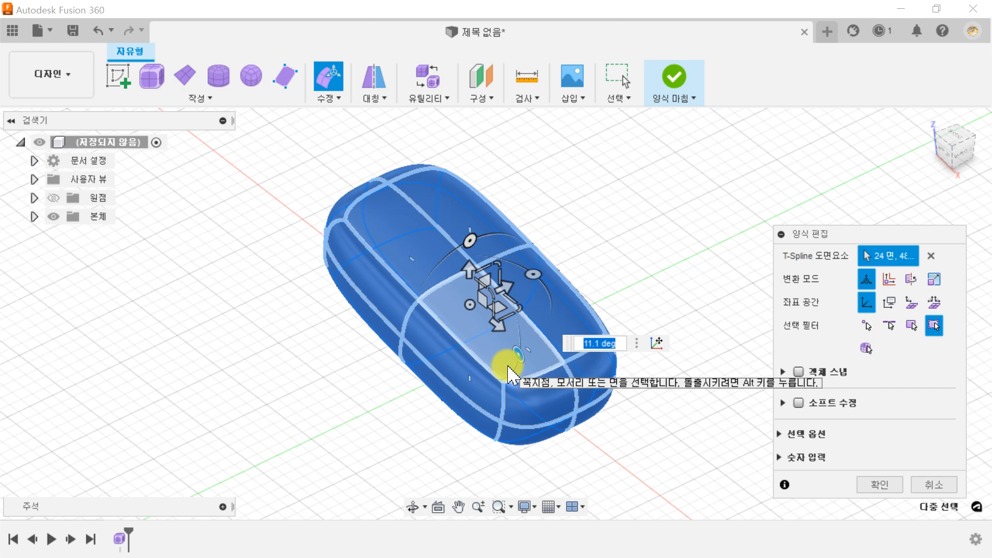
pyautogui.moveTo(513, 370); pyautogui.dragTo(693, 253)
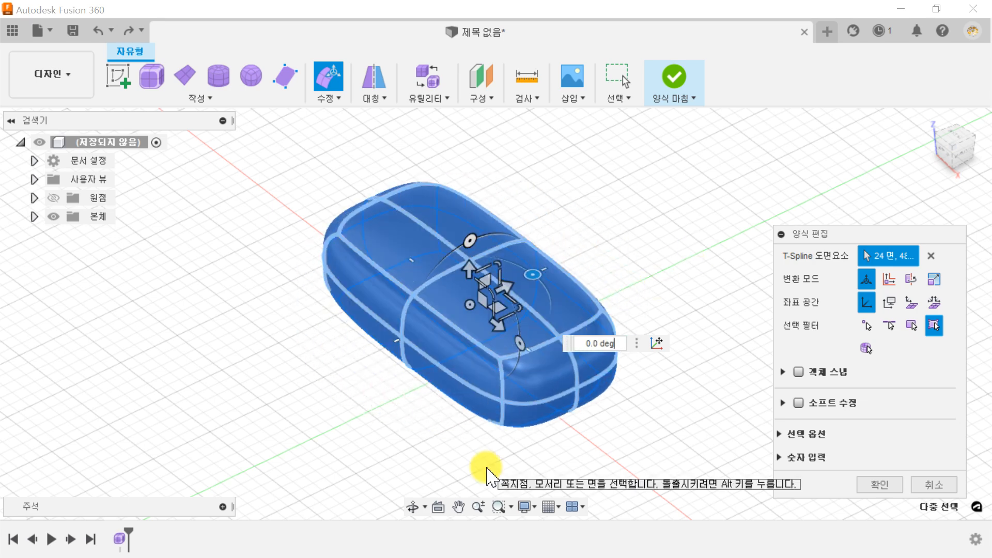
pyautogui.keyDown('shift'); pyautogui.moveTo(486, 468); pyautogui.dragTo(540, 445, button='middle'); pyautogui.keyUp('shift')
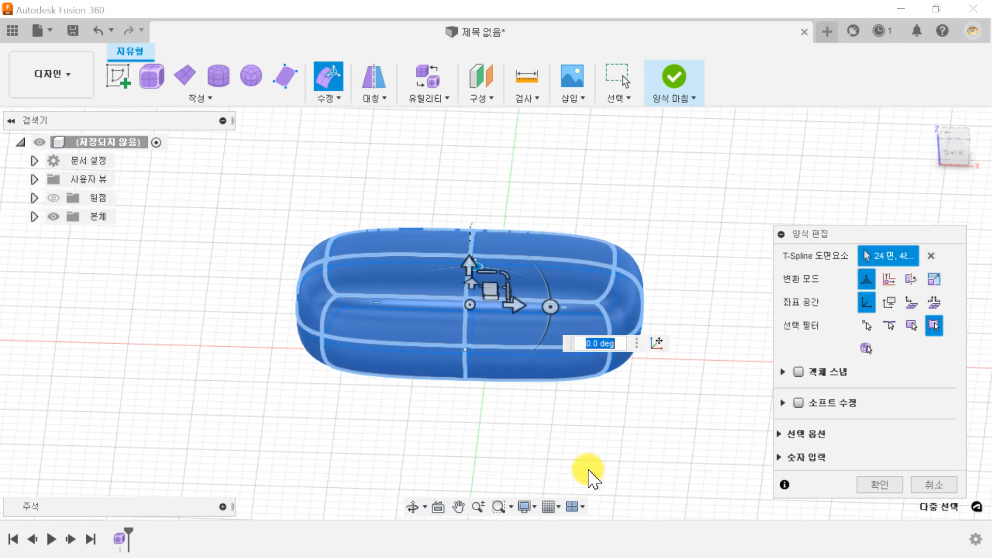
pyautogui.keyDown('shift'); pyautogui.moveTo(511, 441); pyautogui.dragTo(352, 424, button='middle'); pyautogui.keyUp('shift')
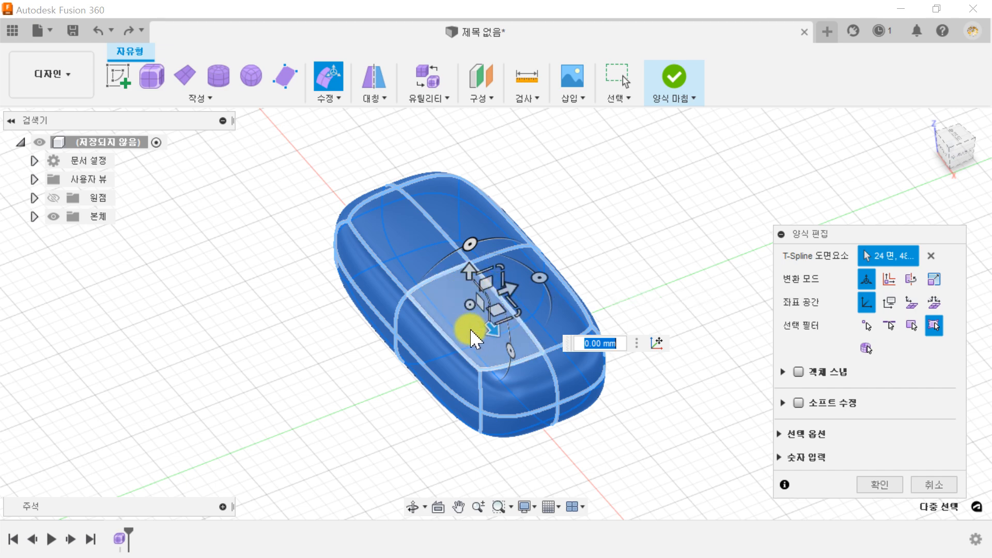
# - Widen the whole rounded box along the Y axis with Edit Form's scale handle
pyautogui.click(516, 312)
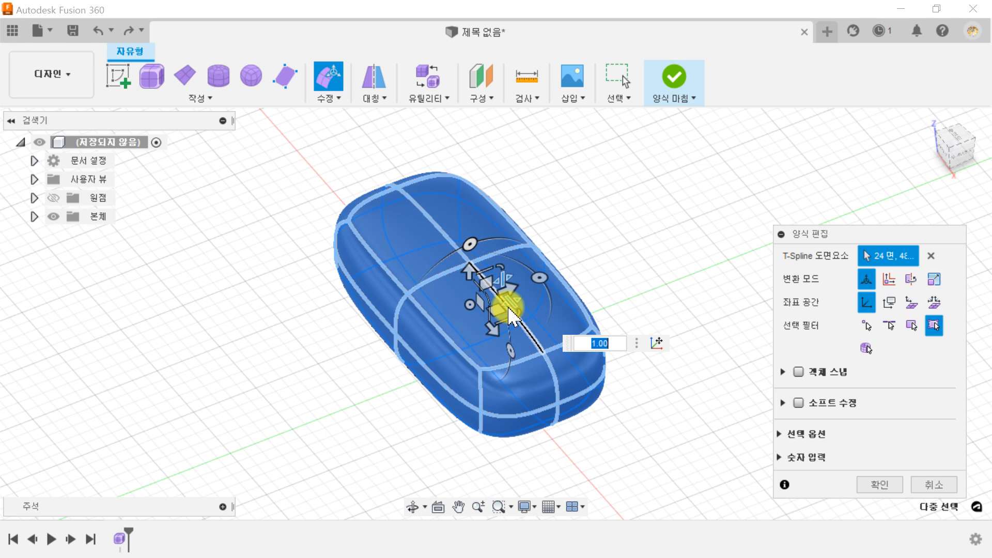
pyautogui.moveTo(509, 310)
pyautogui.mouseDown()
pyautogui.moveTo(564, 293)
pyautogui.moveTo(526, 306)
pyautogui.mouseUp()
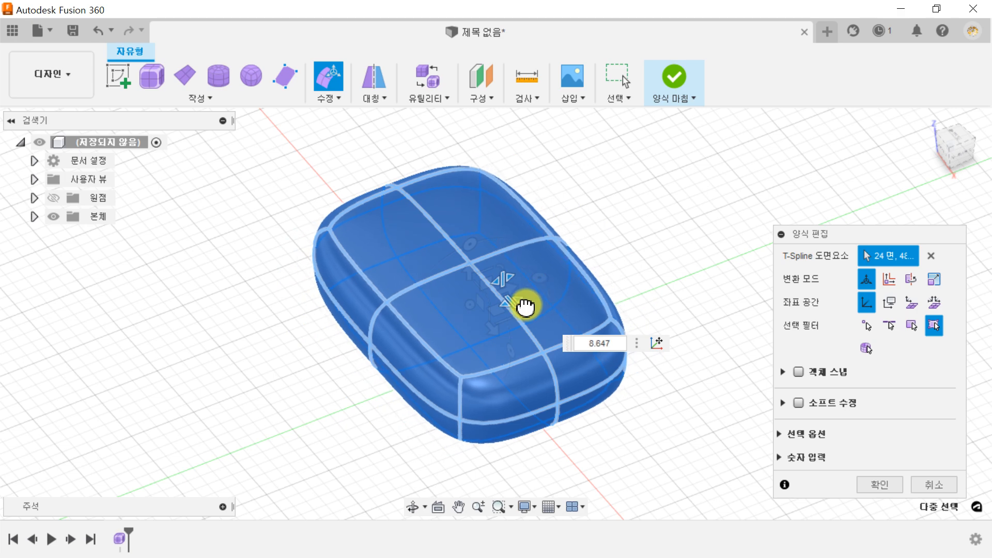
pyautogui.moveTo(525, 305); pyautogui.dragTo(490, 264)
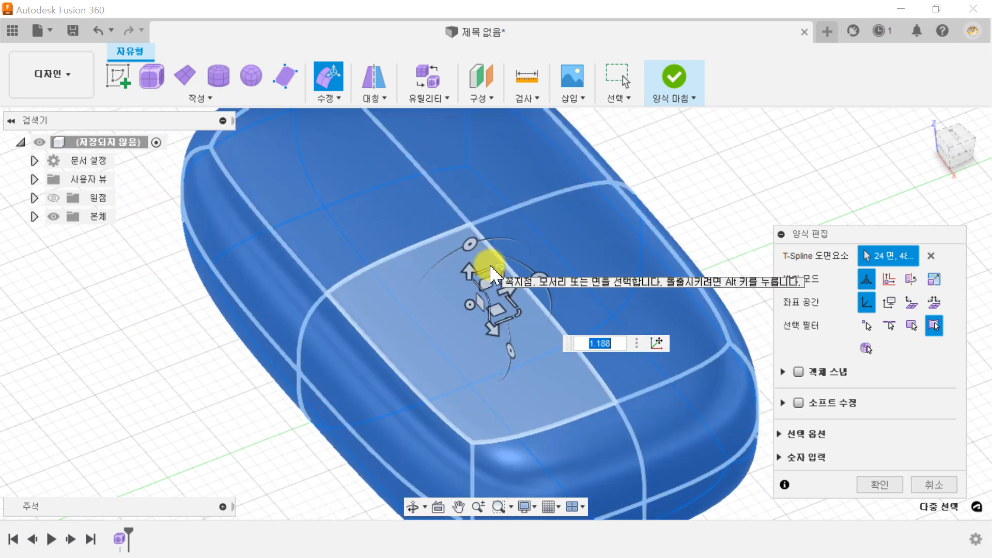
pyautogui.press('Escape')
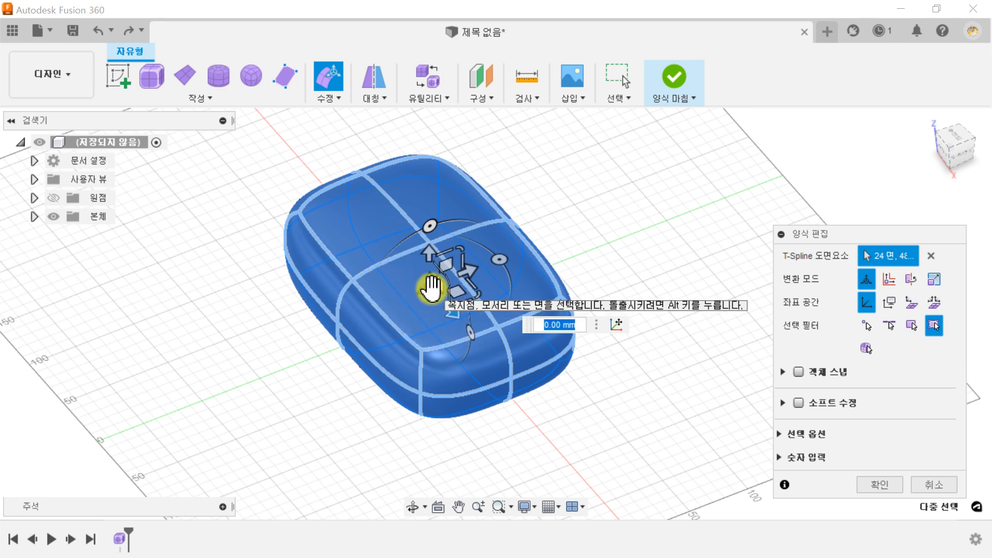
# - Scale the whole rounded box uniformly in all directions by a factor of 0.5
pyautogui.moveTo(431, 284); pyautogui.dragTo(431, 292)
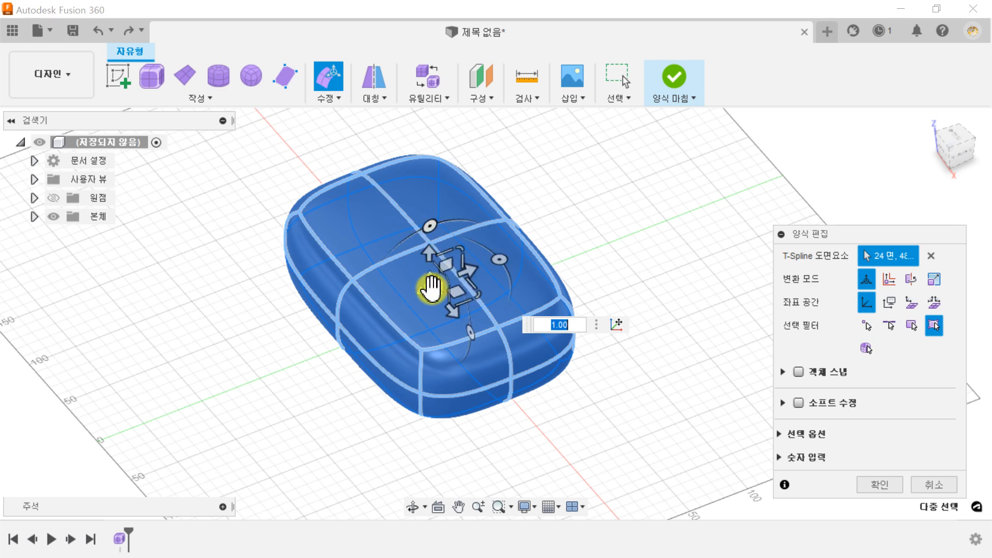
pyautogui.click(427, 291)
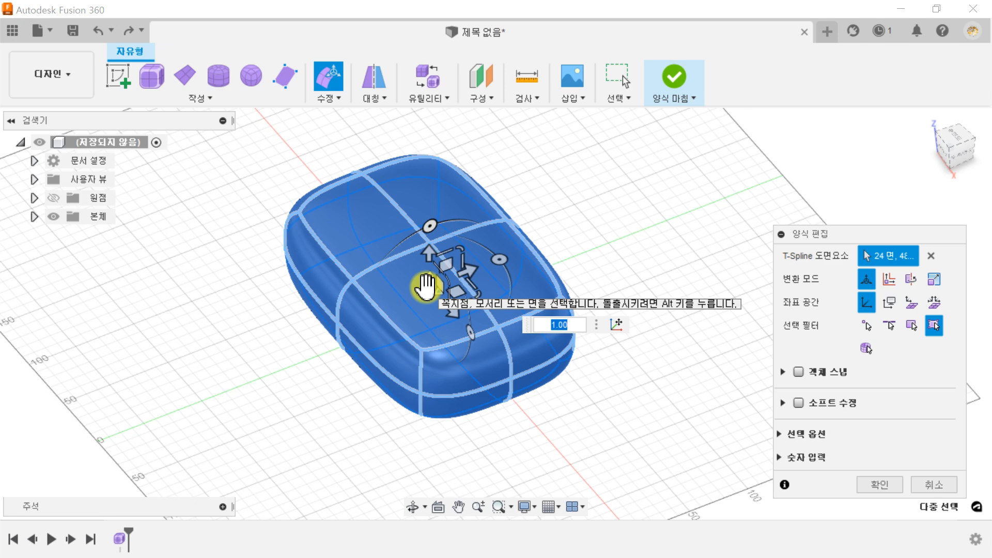
pyautogui.moveTo(434, 284)
pyautogui.mouseDown()
pyautogui.moveTo(491, 290)
pyautogui.moveTo(398, 290)
pyautogui.moveTo(425, 292)
pyautogui.moveTo(427, 345)
pyautogui.moveTo(422, 304)
pyautogui.moveTo(434, 284)
pyautogui.mouseUp()
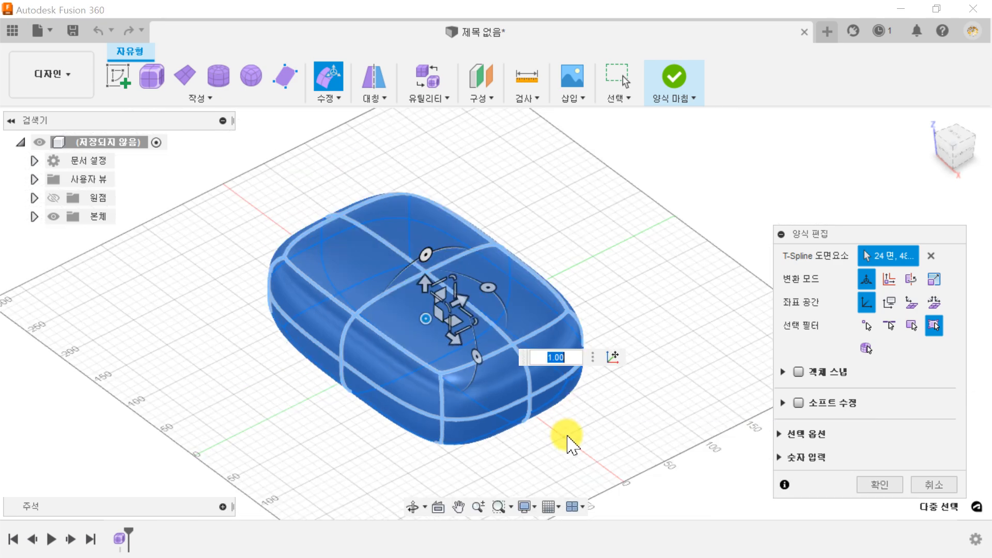
pyautogui.write('0.5')
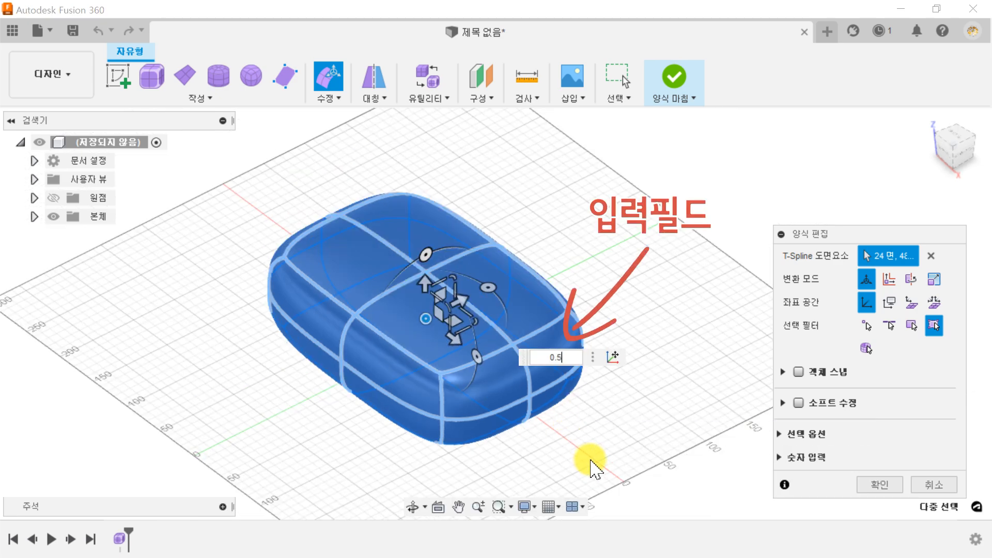
pyautogui.press('Return')
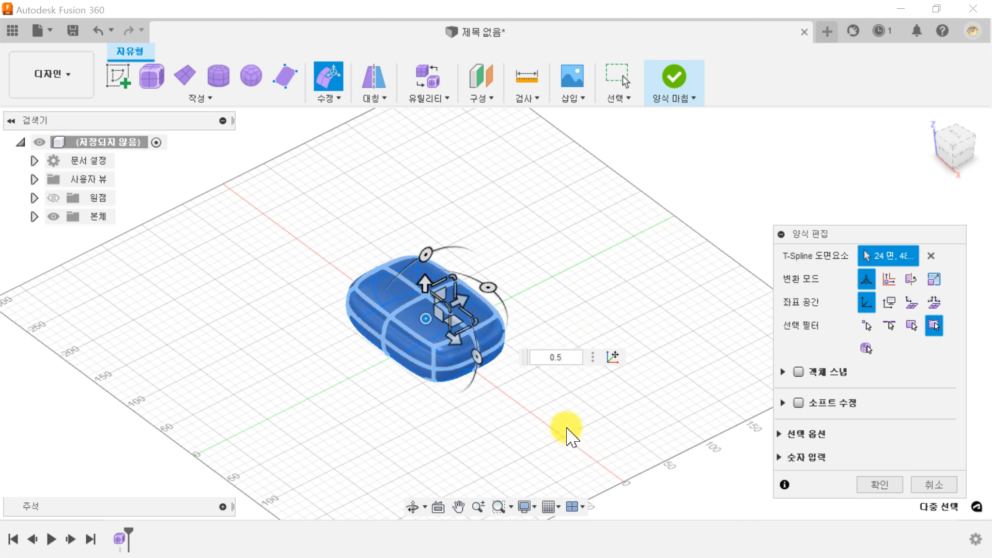